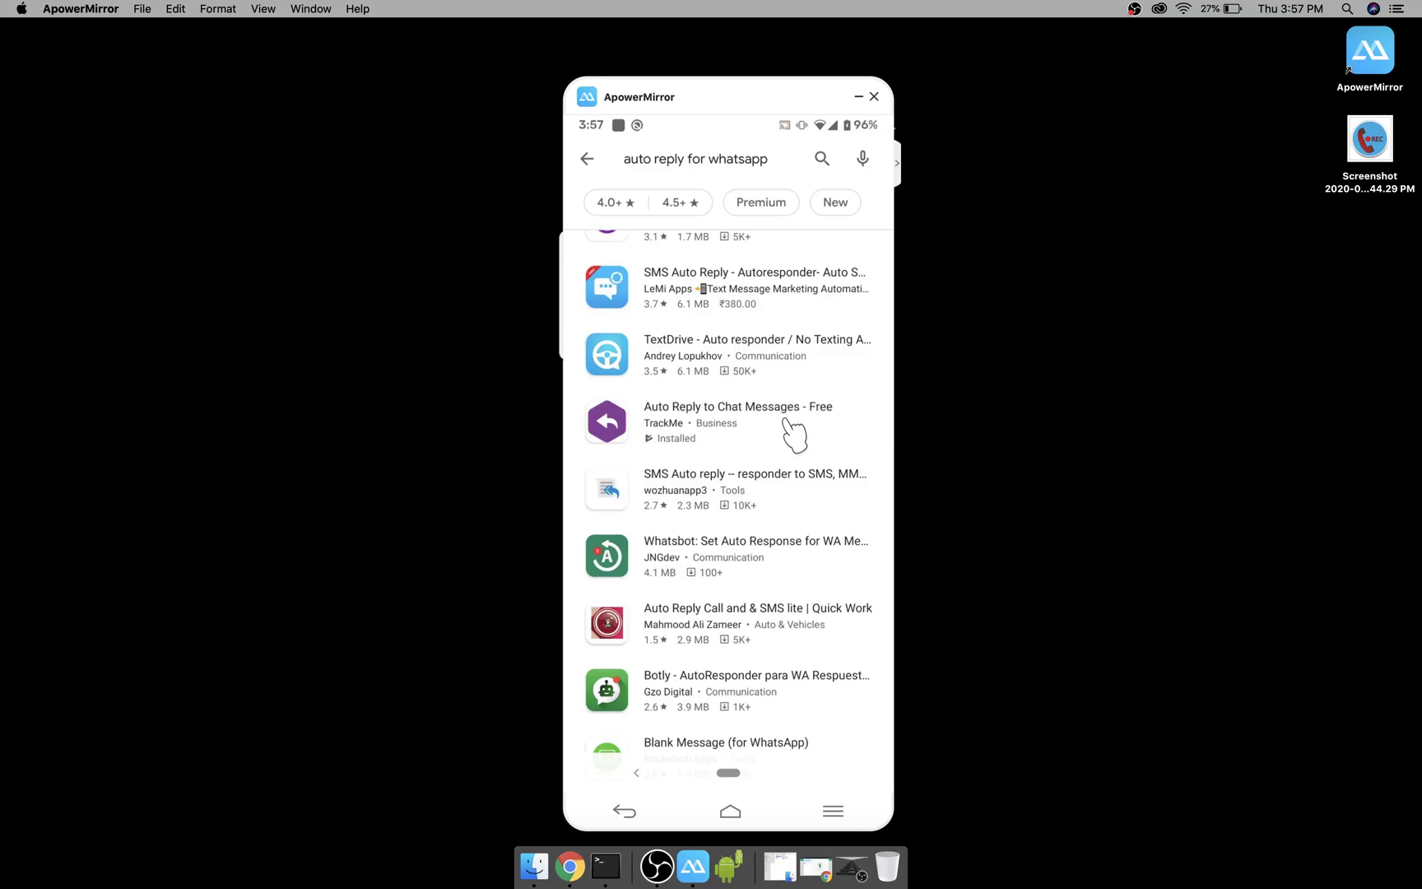
Step: Open the installed Auto Reply to Chat Messages - Free app from its store listing and start creating a rule
left_click(705, 417)
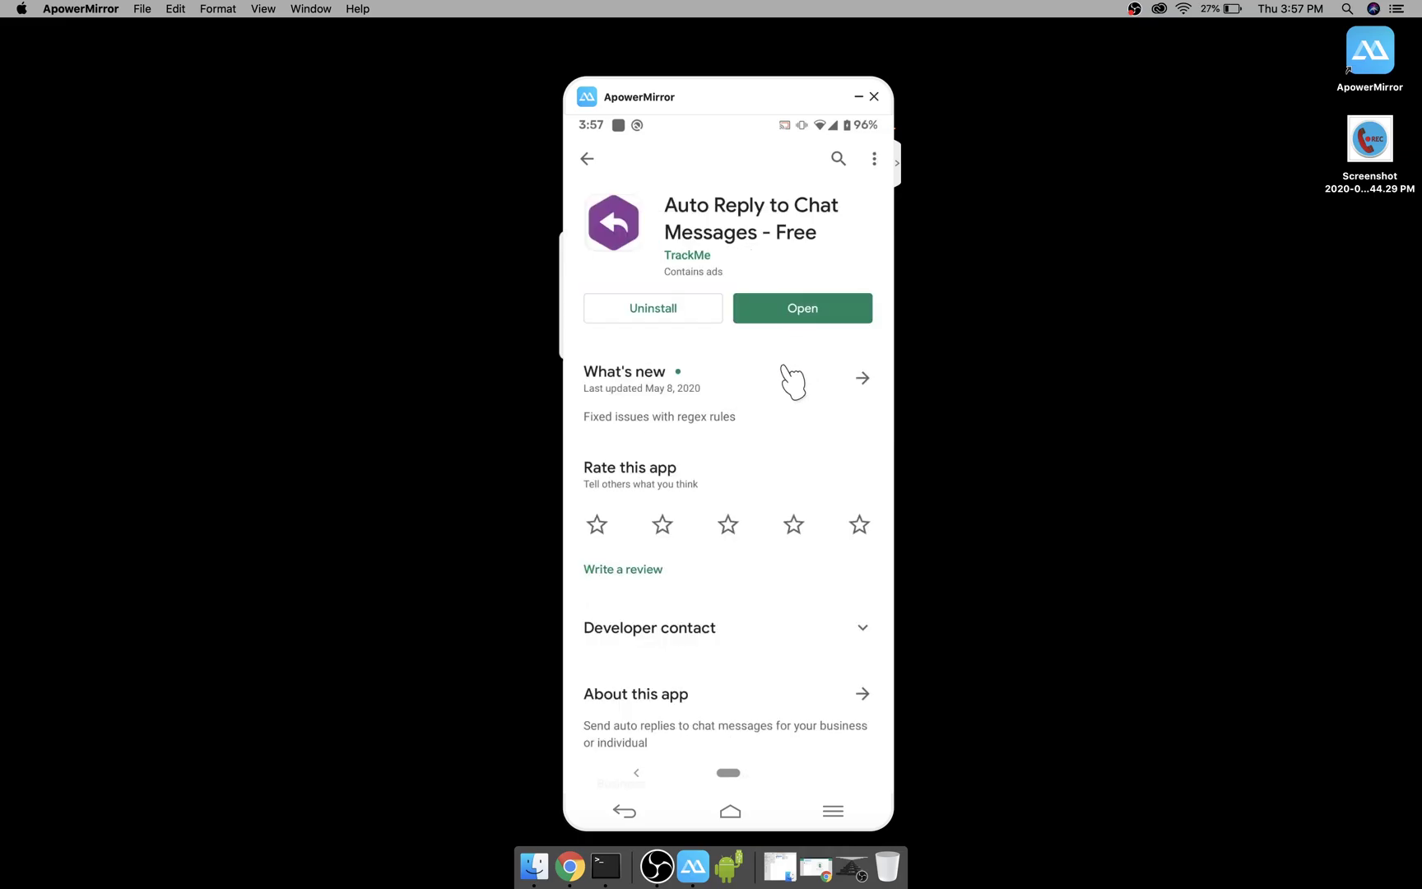
left_click(805, 313)
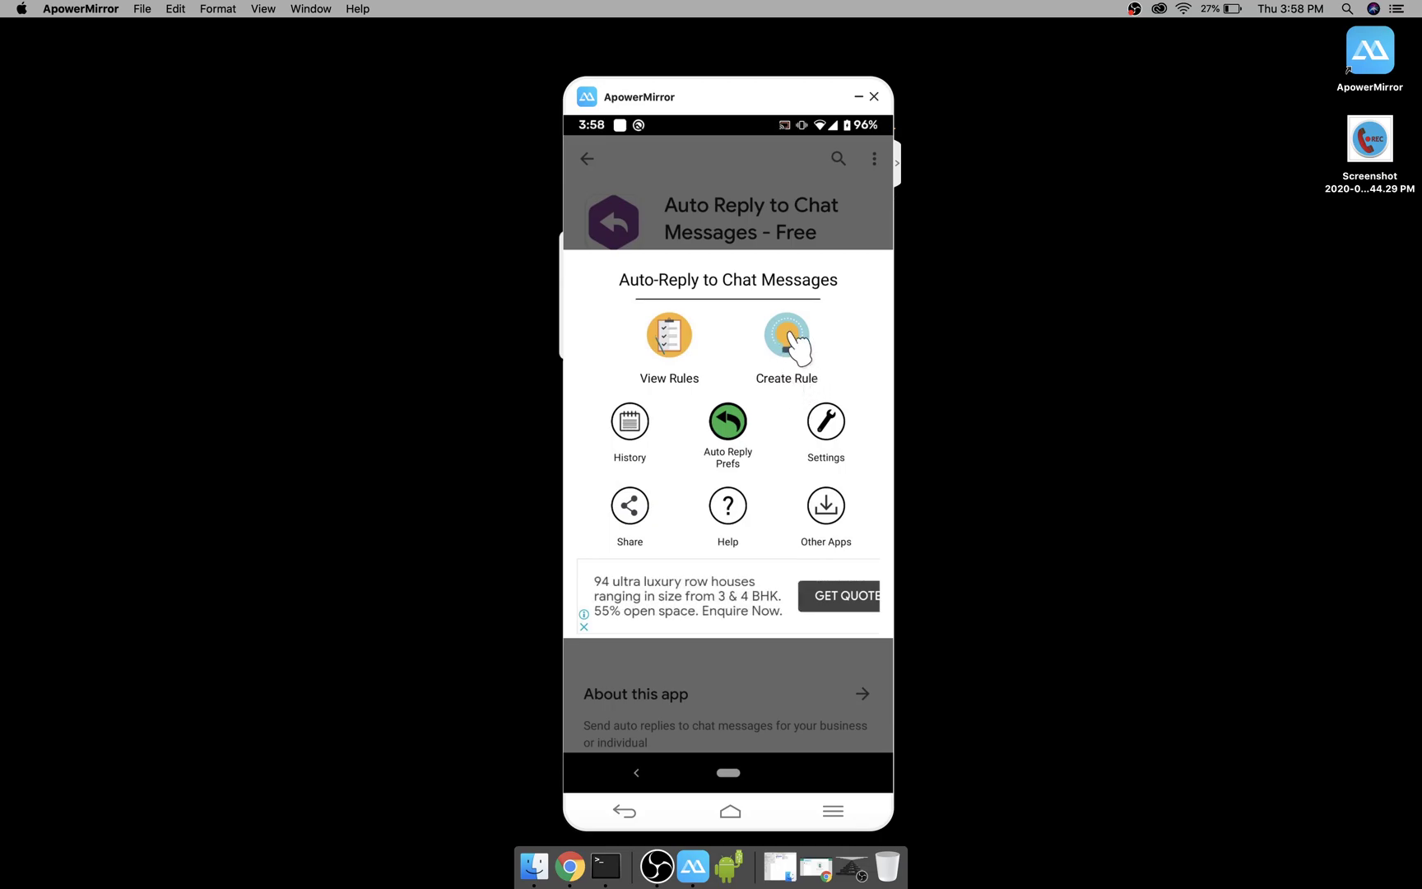
left_click(790, 341)
Step: Fill in a rule named TodaysSpecial that answers the regular expression today.*special with the reply "Today's Special Dish is Masala Dosa"
left_click(628, 240)
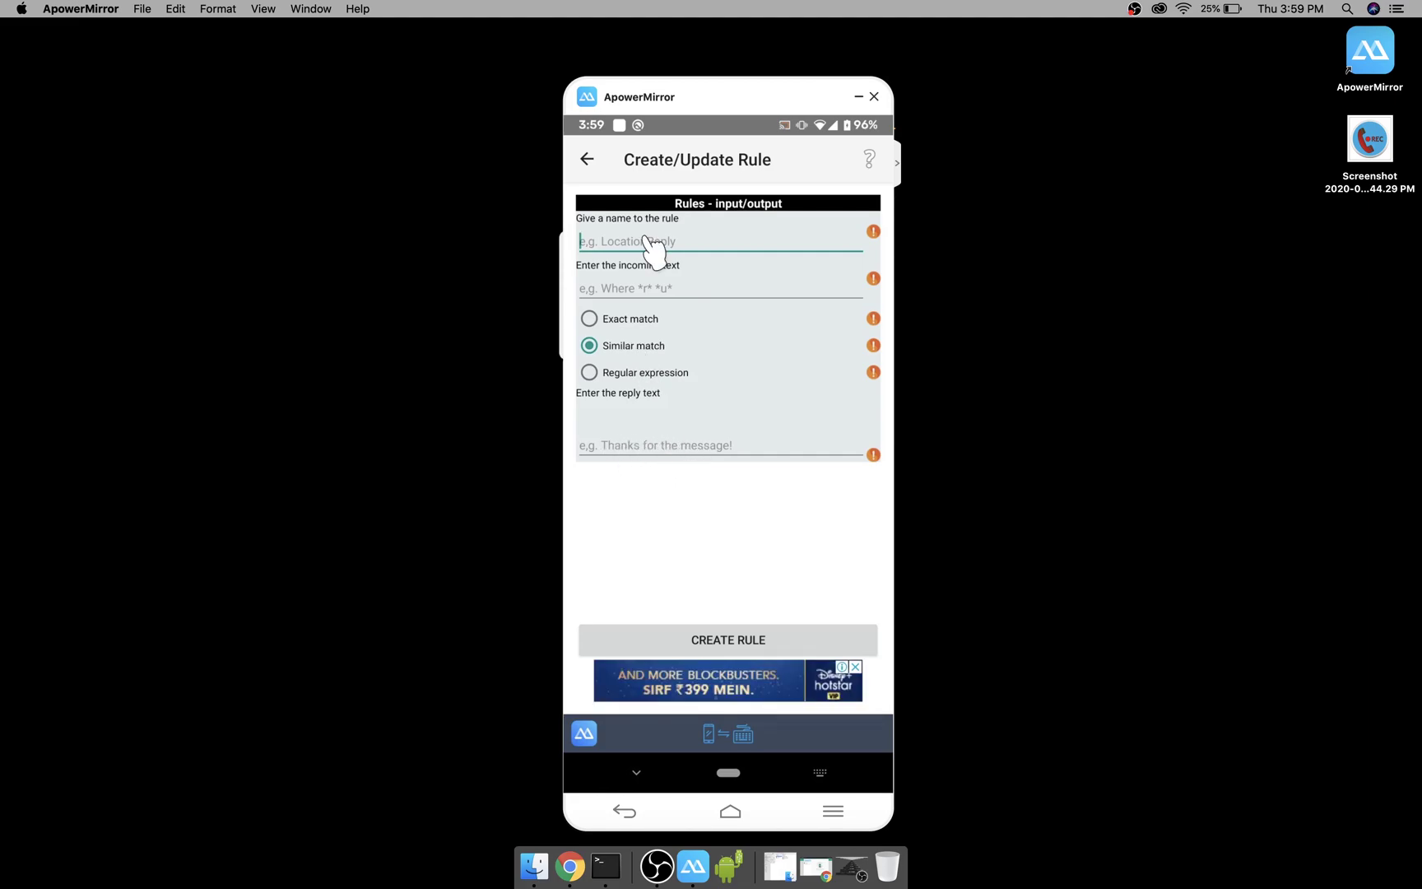
type("TodaysSpecial")
left_click(665, 284)
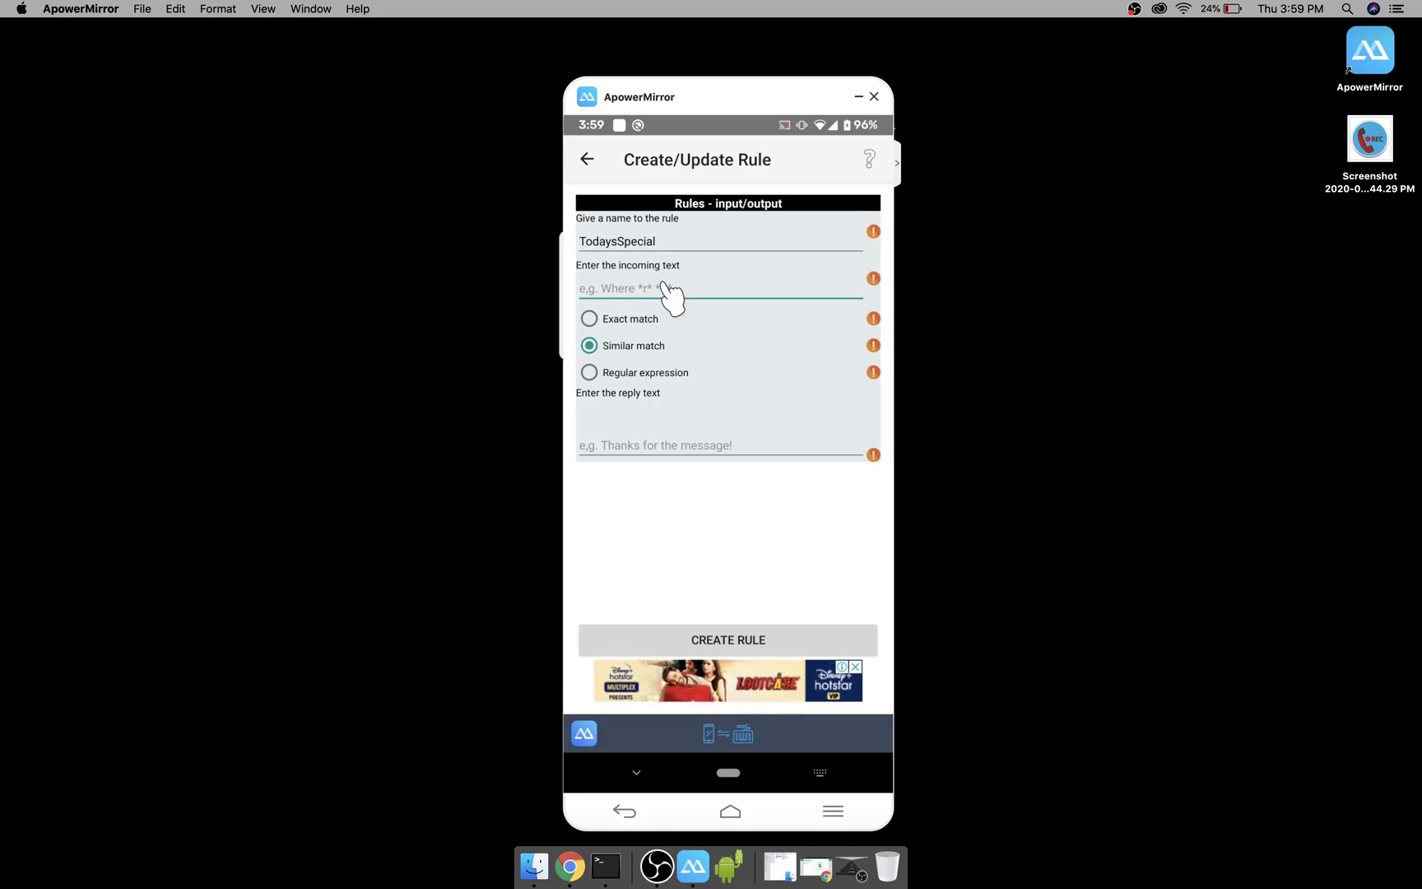
type("today.*specia")
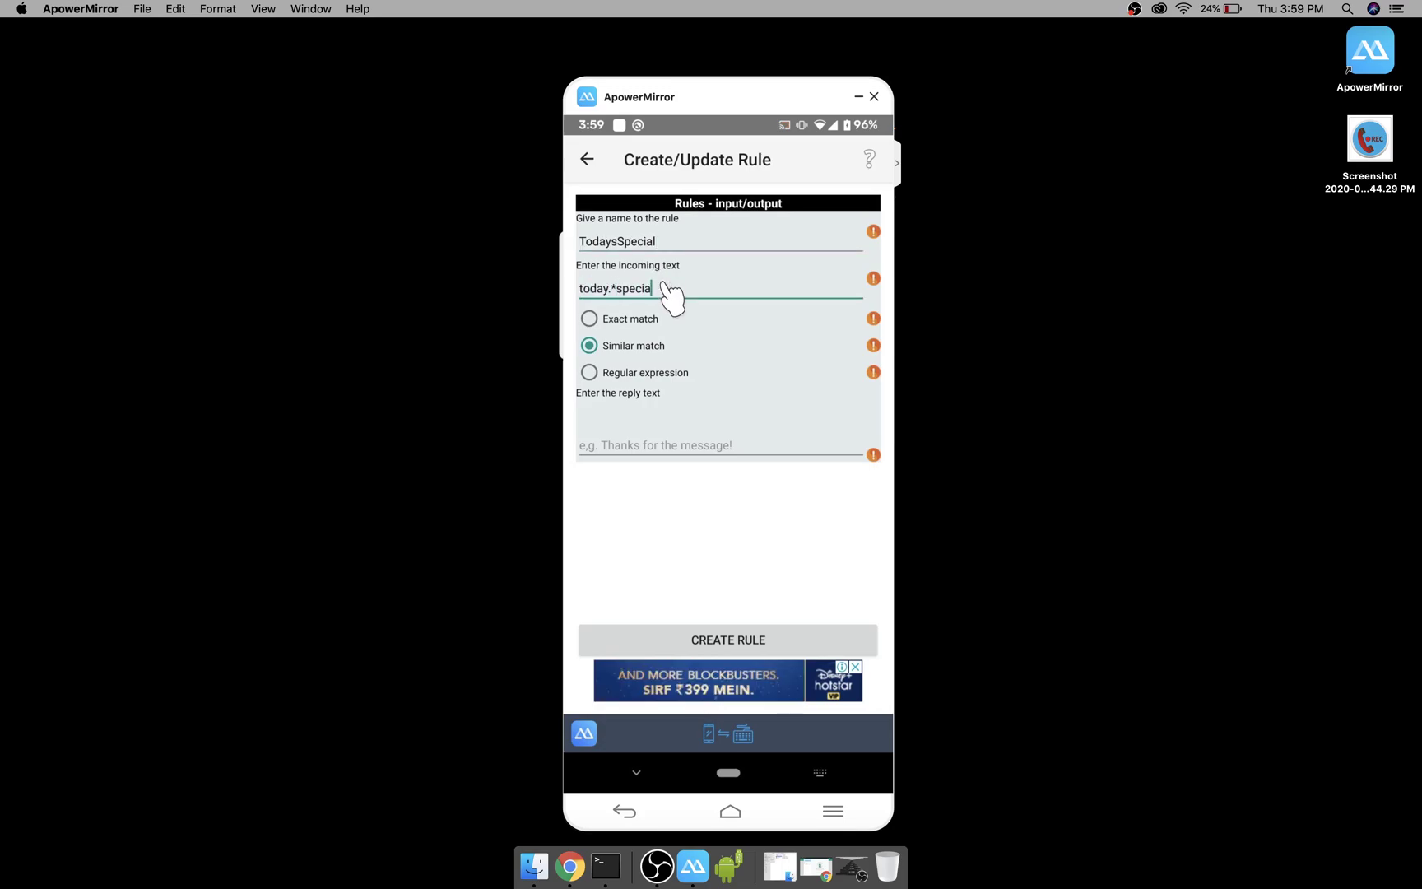
type("l")
left_click(667, 372)
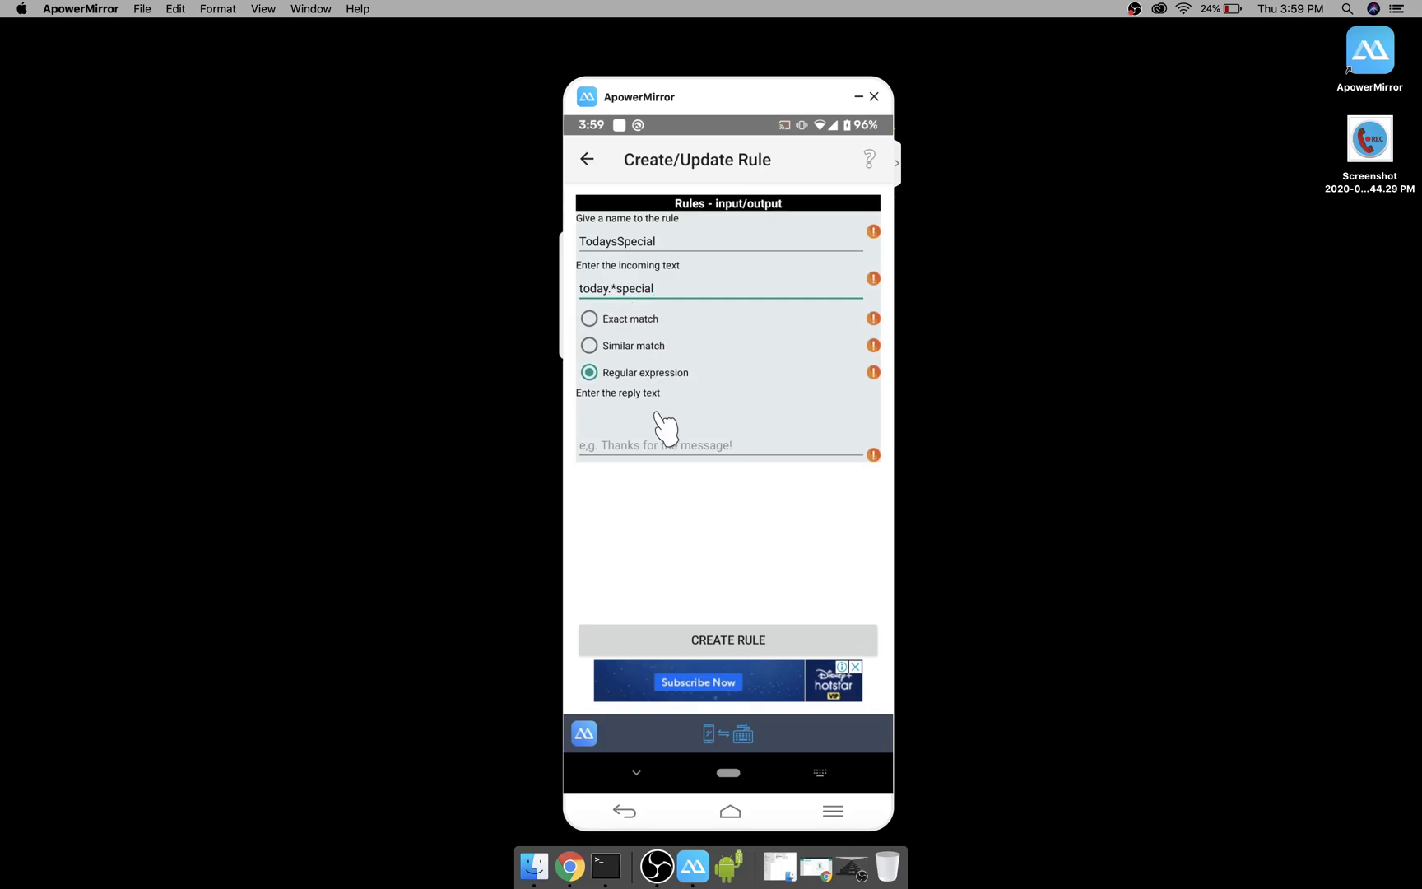
left_click(671, 451)
type("Today's Special Dish is Masala Dosa")
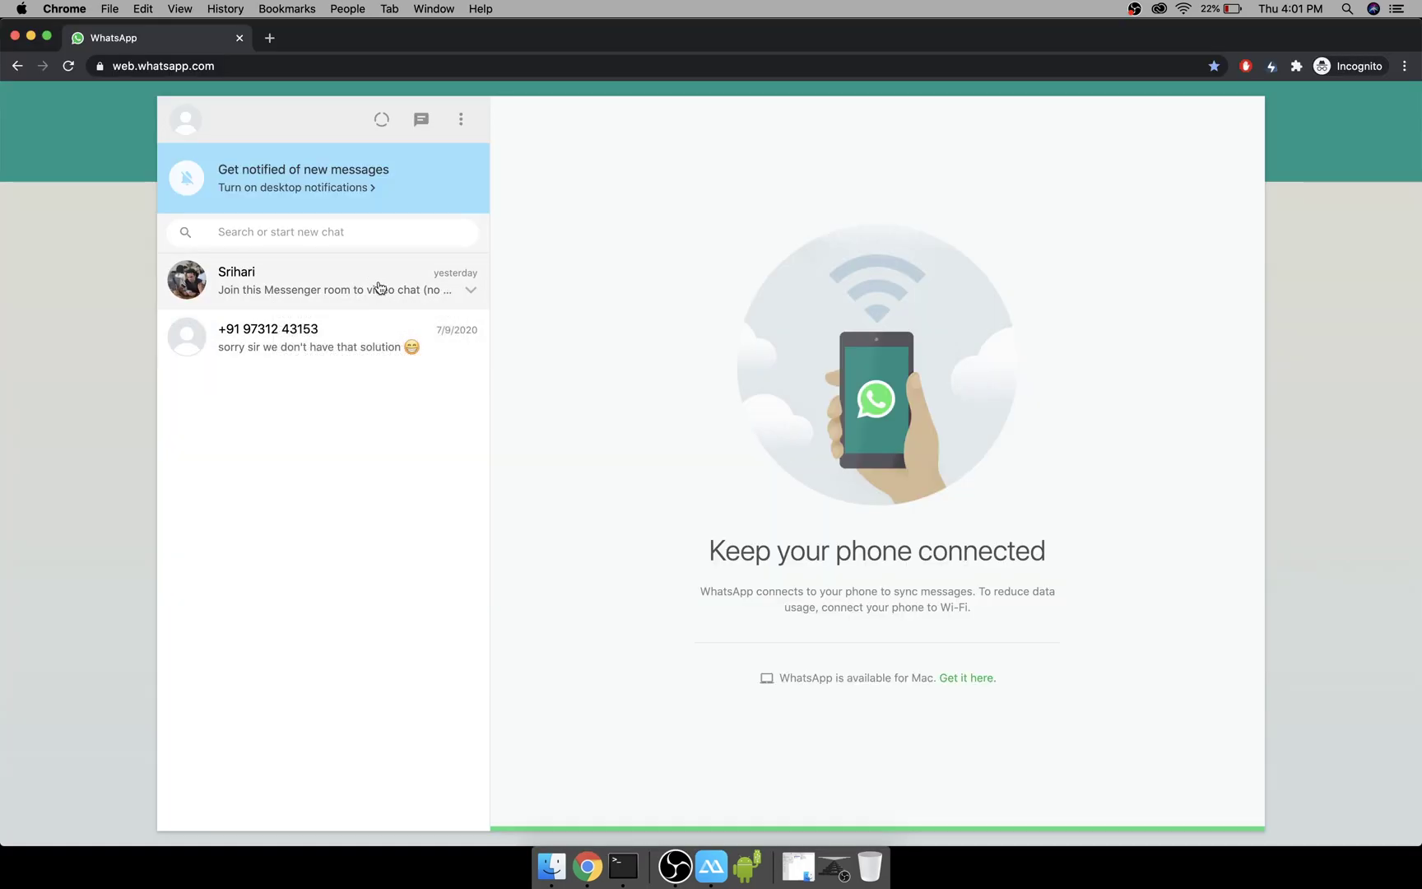
Step: Open the most recent contact's chat in WhatsApp Web and move the ApowerMirror phone window aside from the conversation
left_click(329, 285)
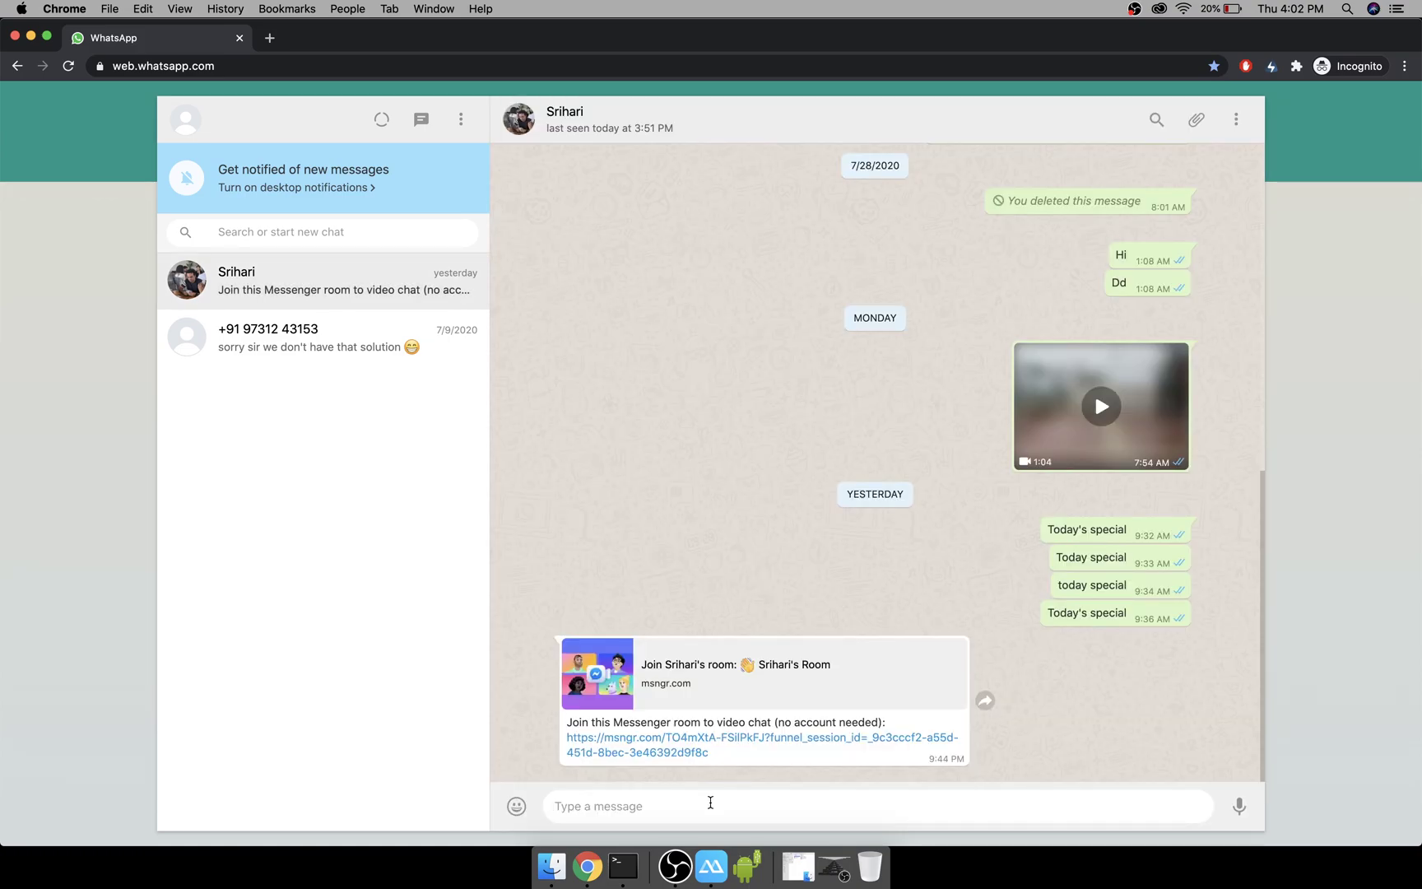
key("super+Tab")
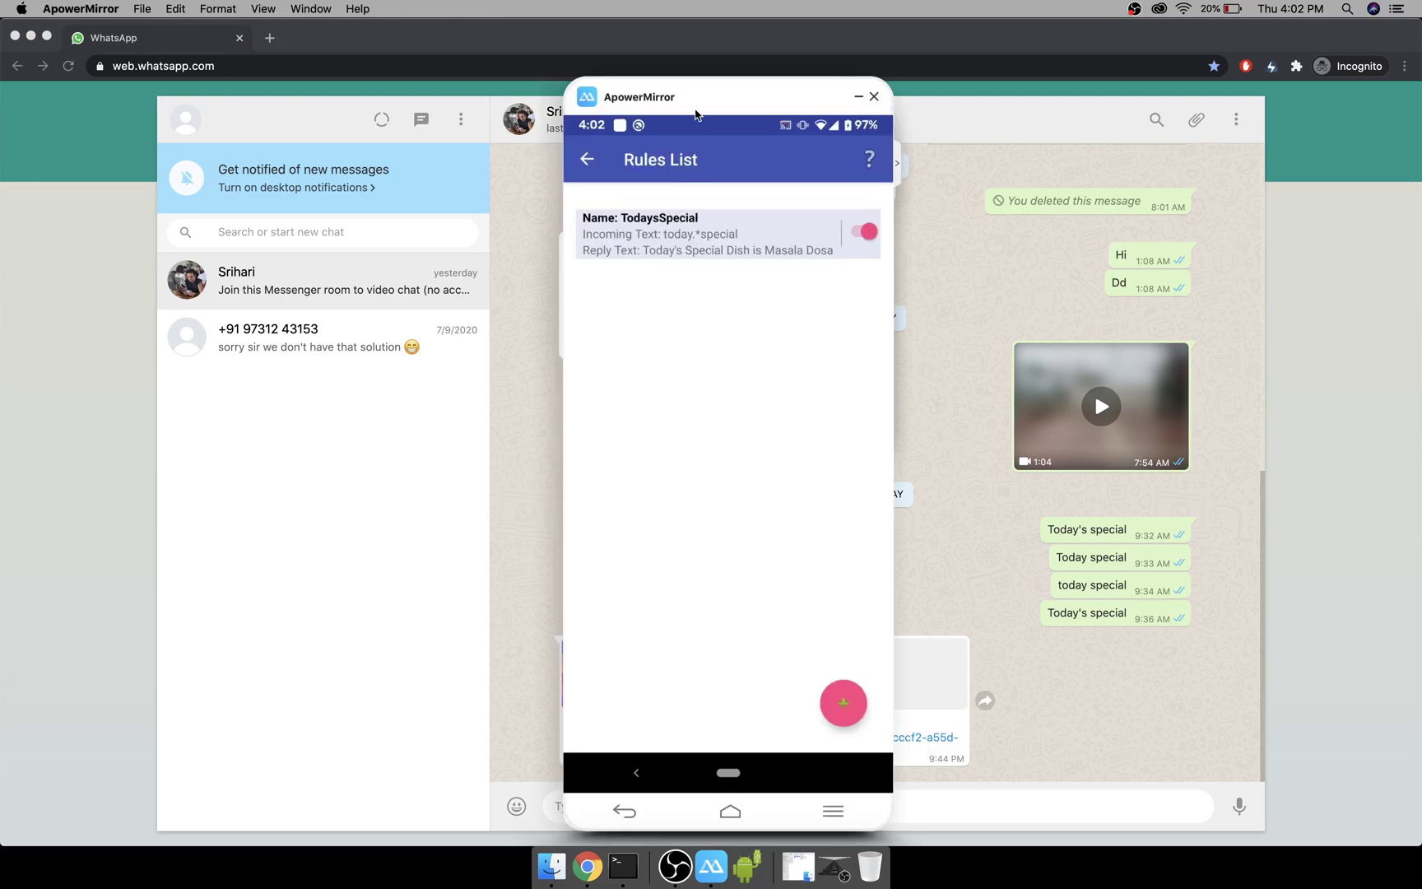
left_click_drag(696, 107, 1191, 179)
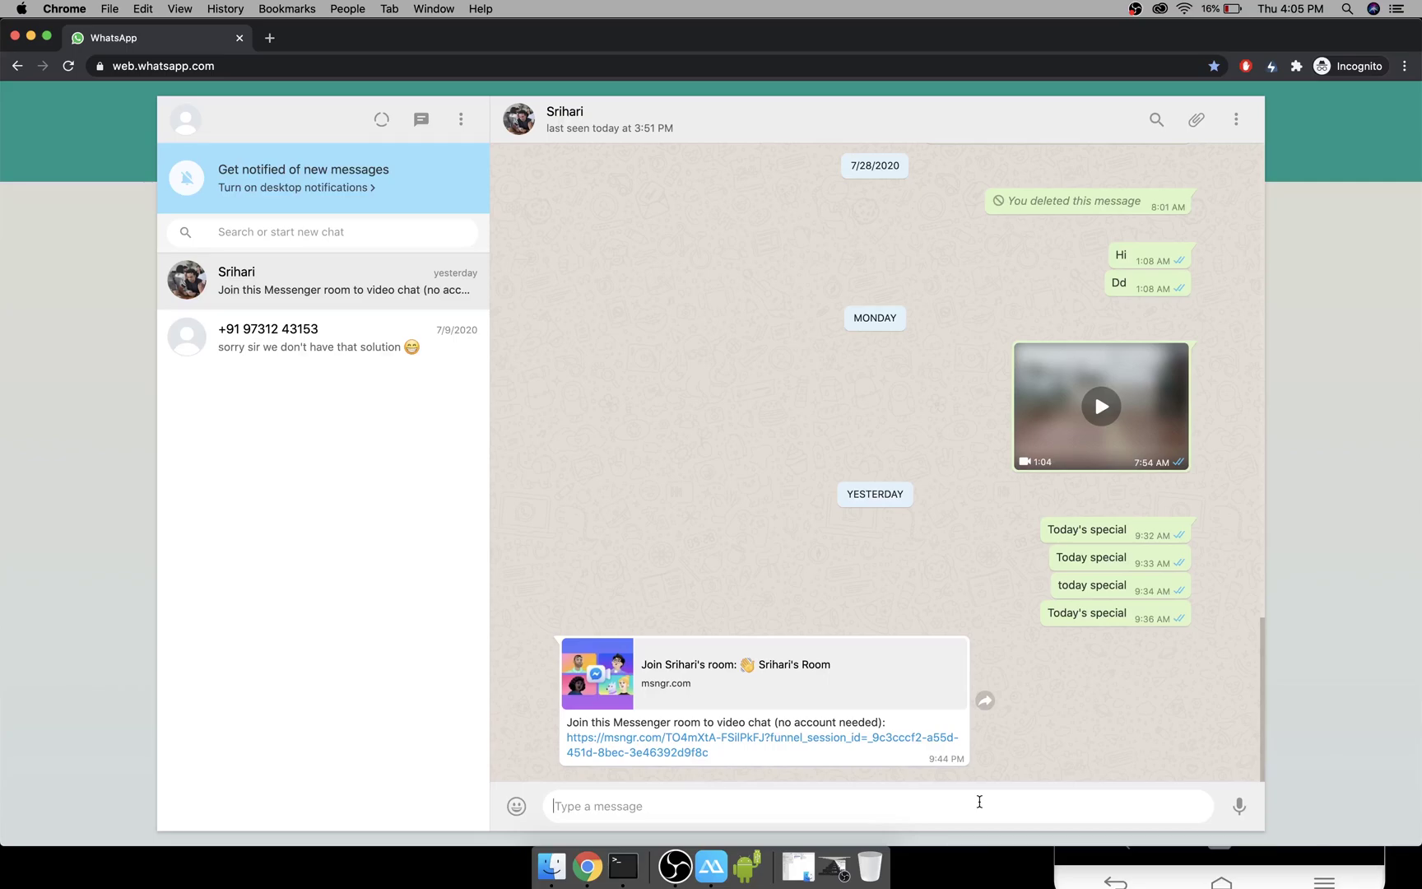
Step: Send "today's special" in the chat and draft the message "Whats todays special dish?" without sending it
type("today's special")
key("Return")
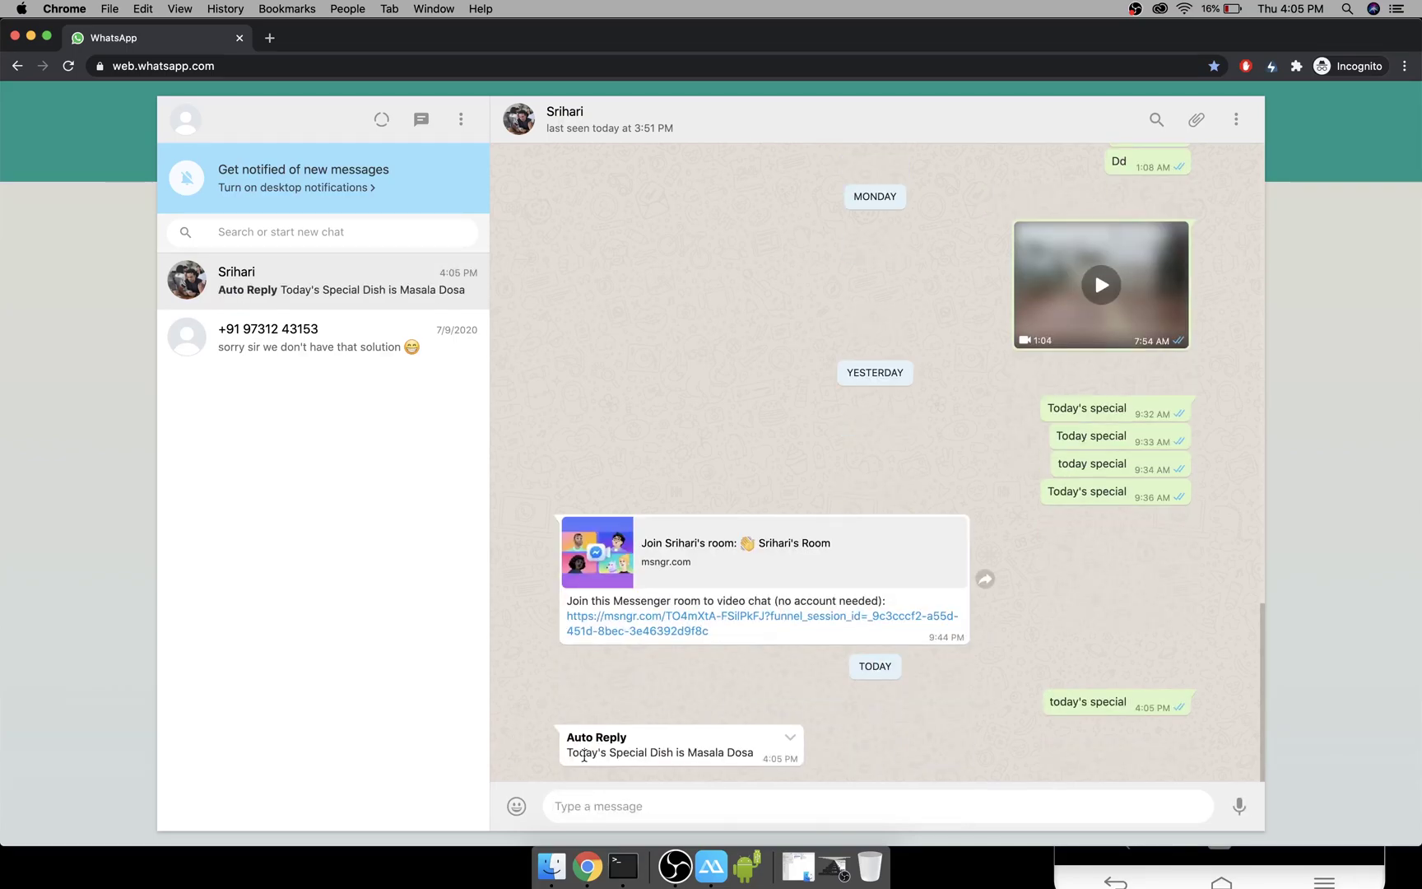
type("Whats todays special dish?")
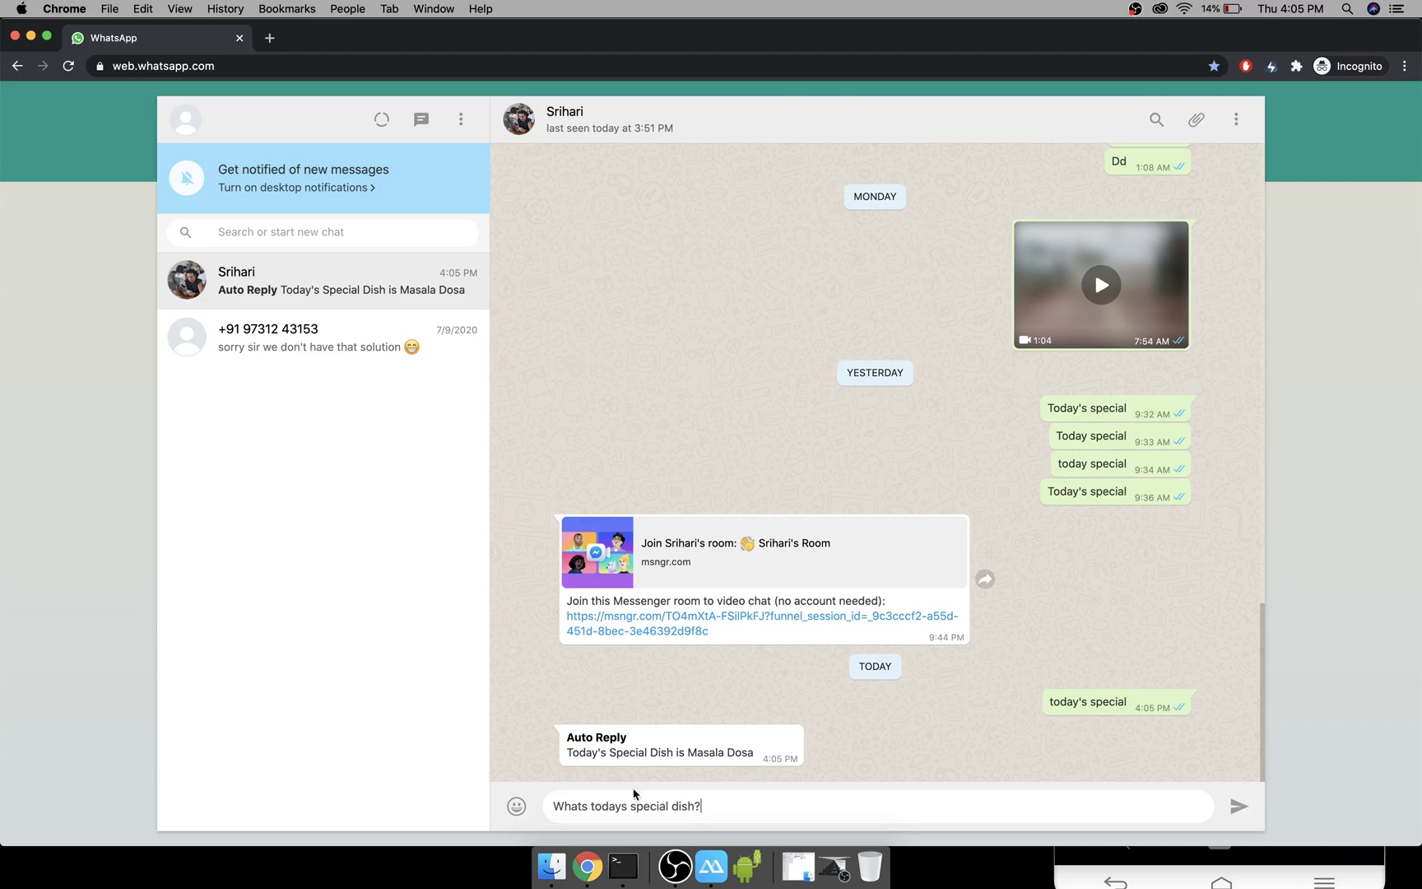
Step: Switch to the ApowerMirror phone window and open the TodaysSpecial rule for editing
key("super+Tab")
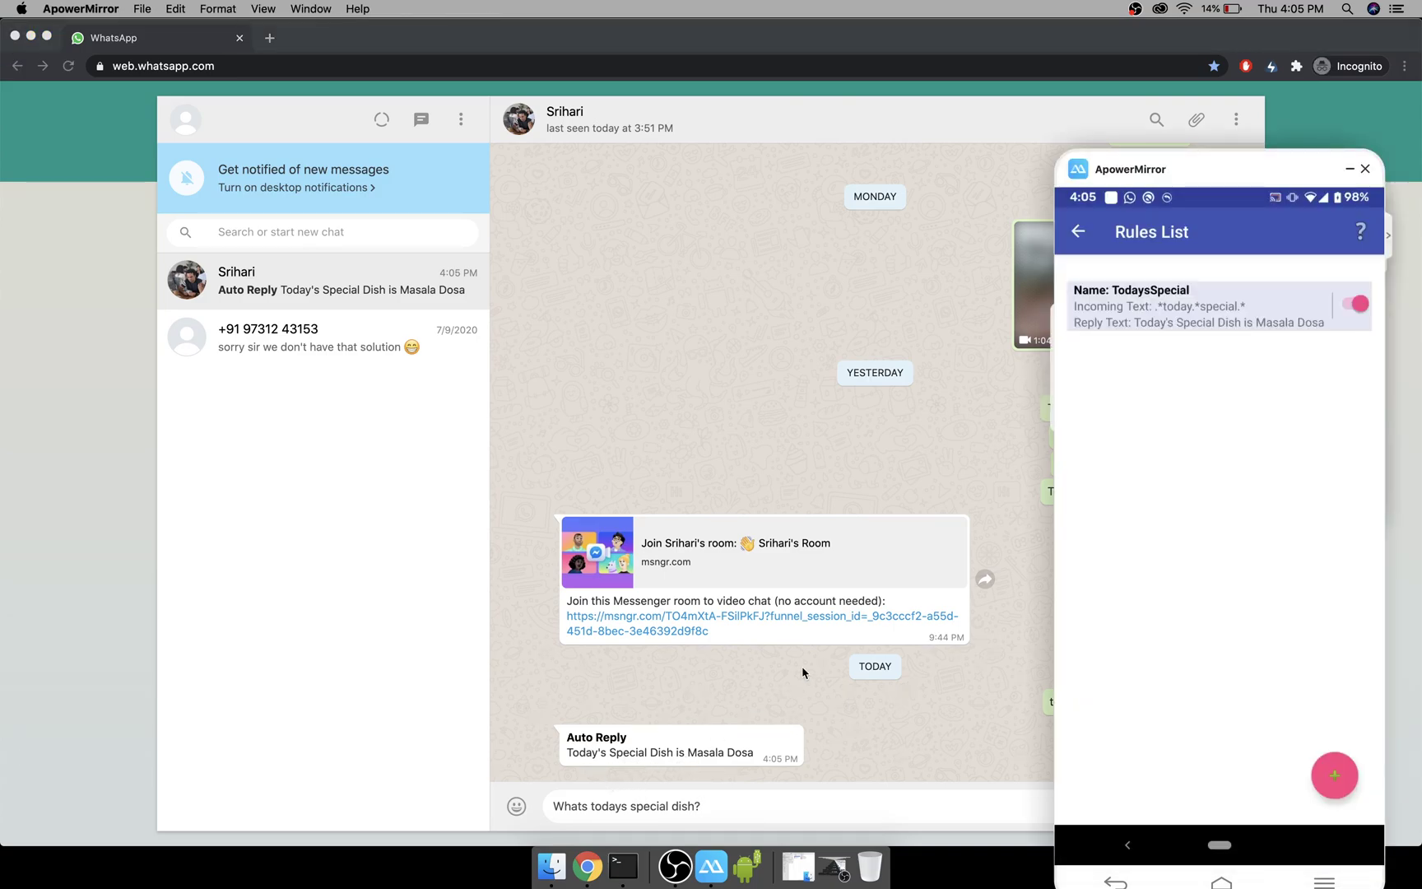
left_click(1152, 331)
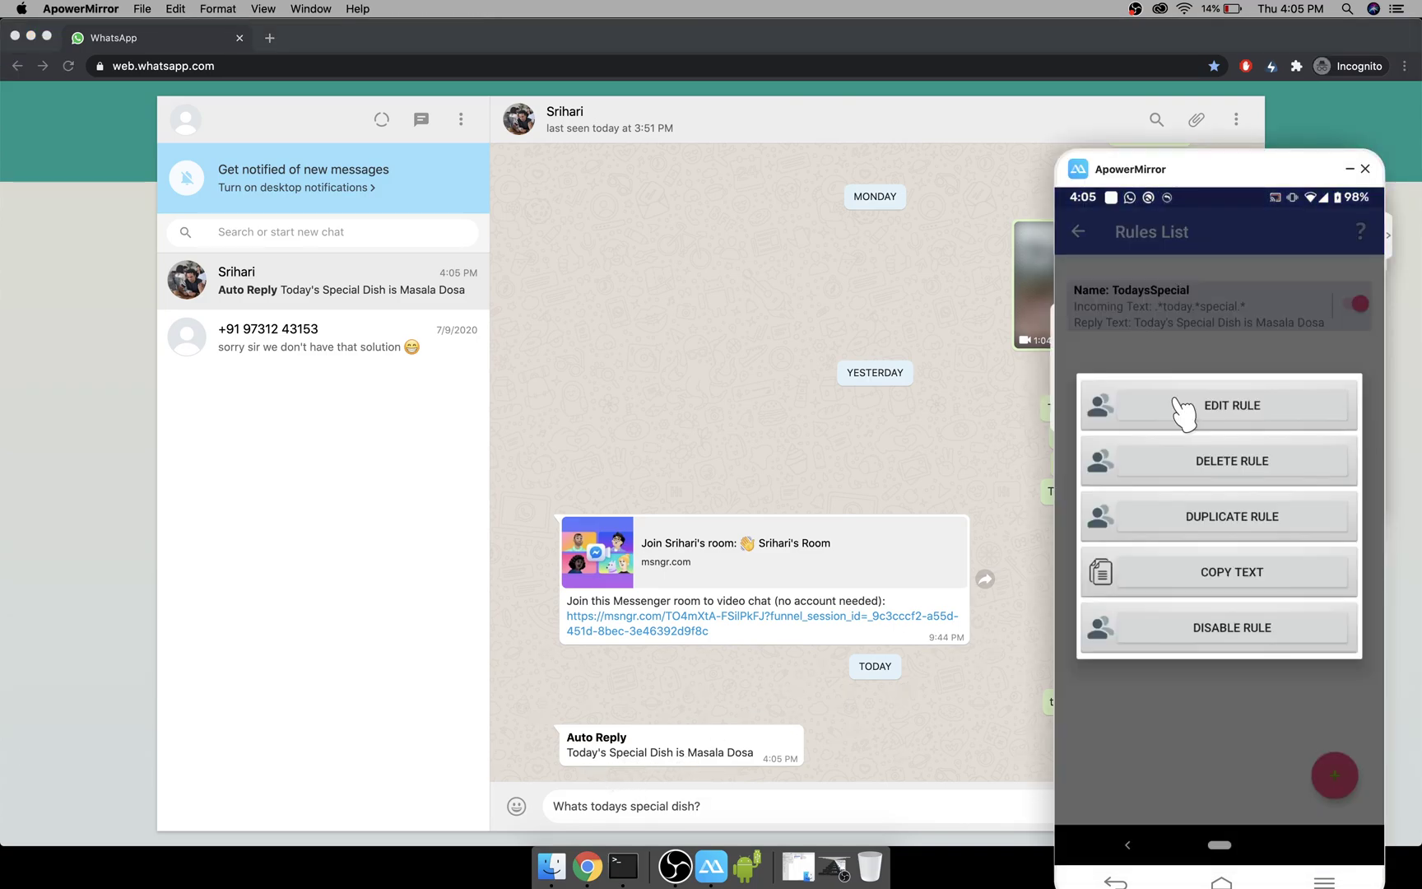
left_click(1177, 403)
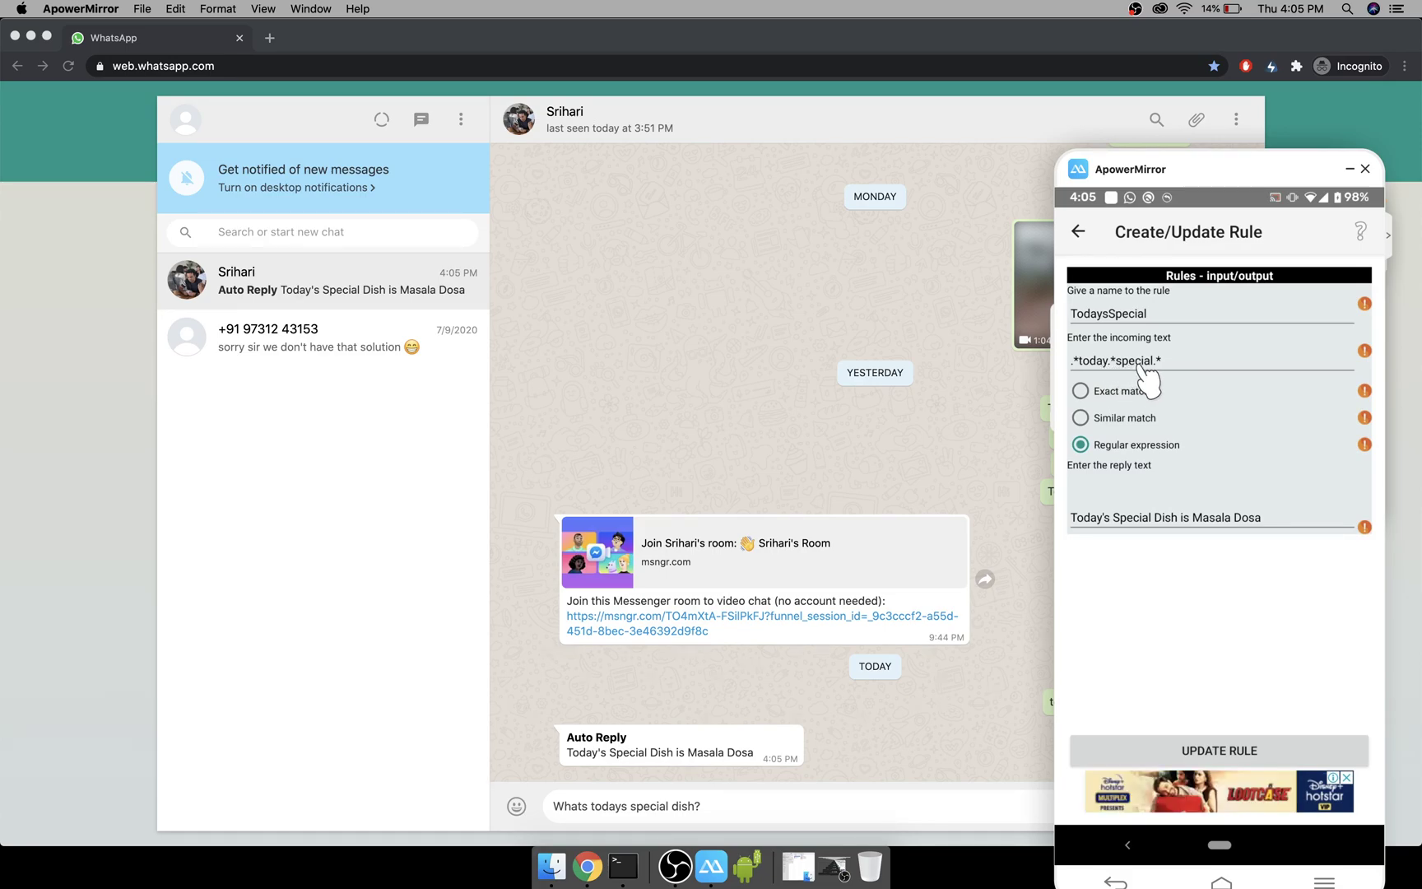
Step: Return to the WhatsApp Web chat and send the drafted question about the special dish
left_click(755, 803)
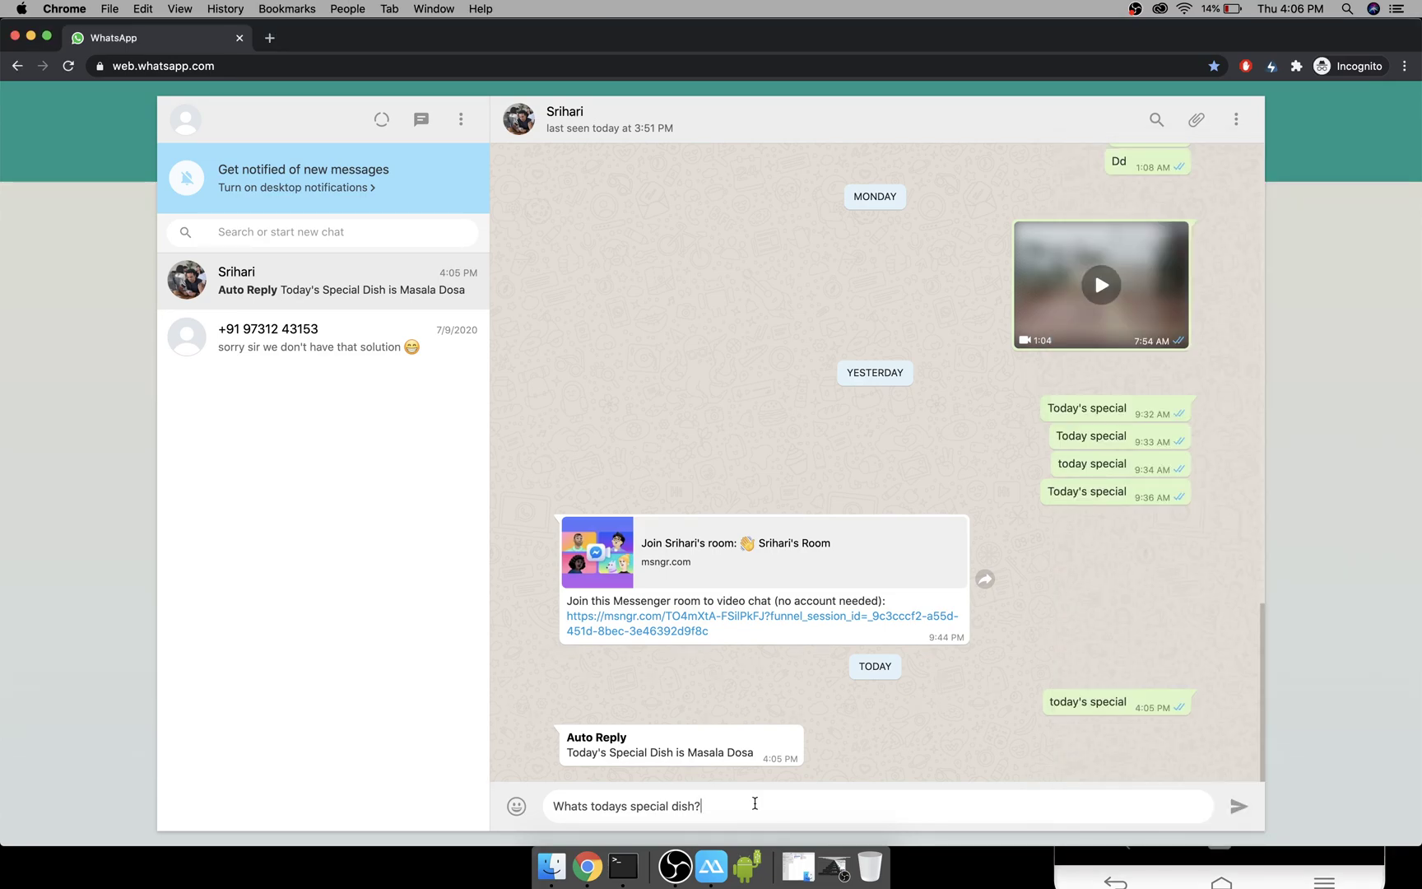
key("Return")
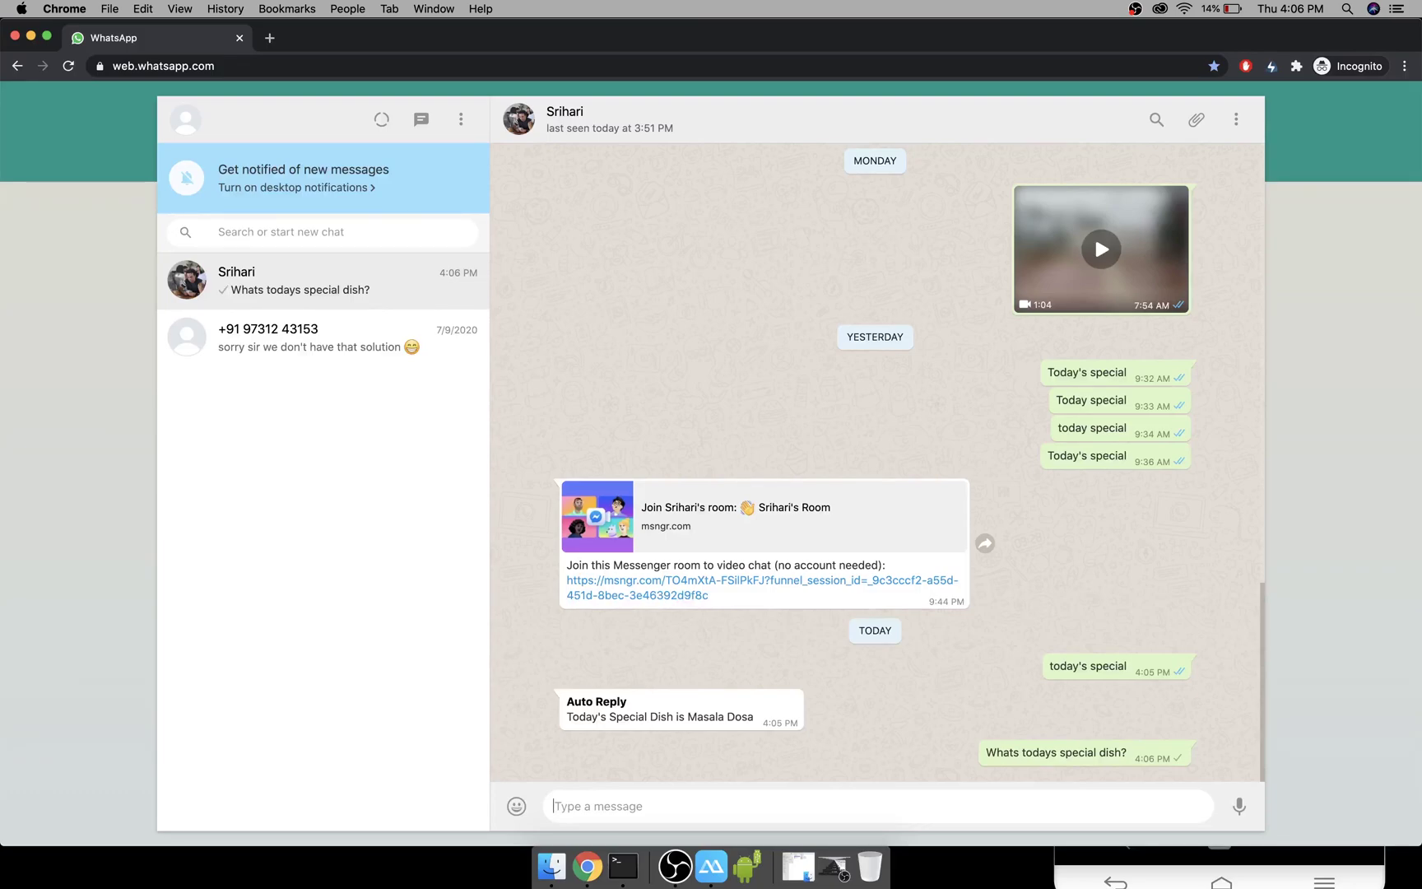
Step: Switch back to the ApowerMirror phone window, clear the reply text of the TodaysSpecial rule and reposition the window
key("super+Tab")
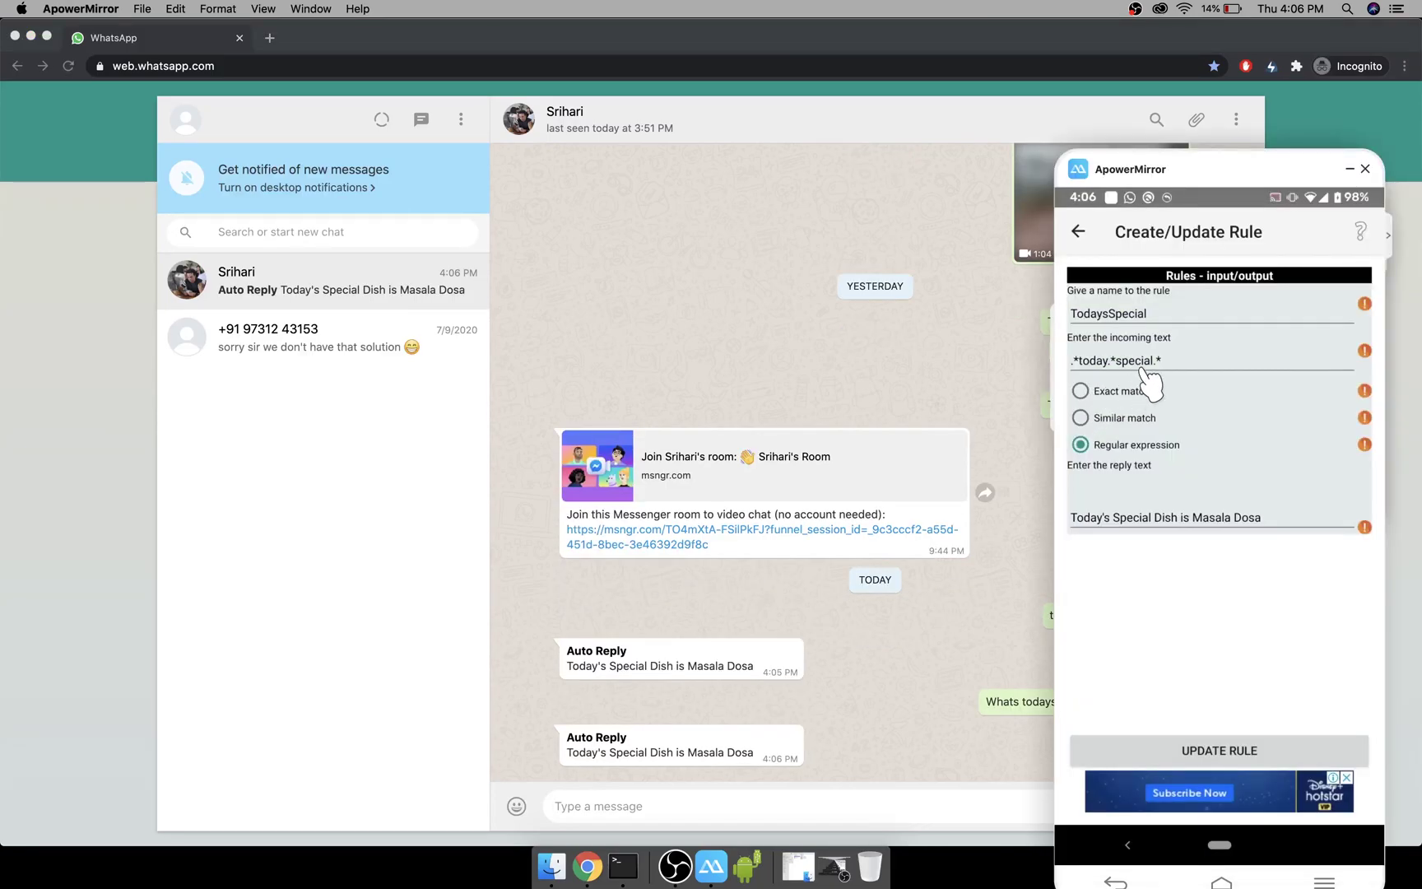
left_click(1303, 521)
key("BackSpace")
key("BackSpace")
key("BackSpace")
key("BackSpace")
key("BackSpace")
key("BackSpace")
key("BackSpace")
key("BackSpace")
key("BackSpace")
key("BackSpace")
key("BackSpace")
key("BackSpace")
key("BackSpace")
key("BackSpace")
key("BackSpace")
key("BackSpace")
key("BackSpace")
key("BackSpace")
key("BackSpace")
key("BackSpace")
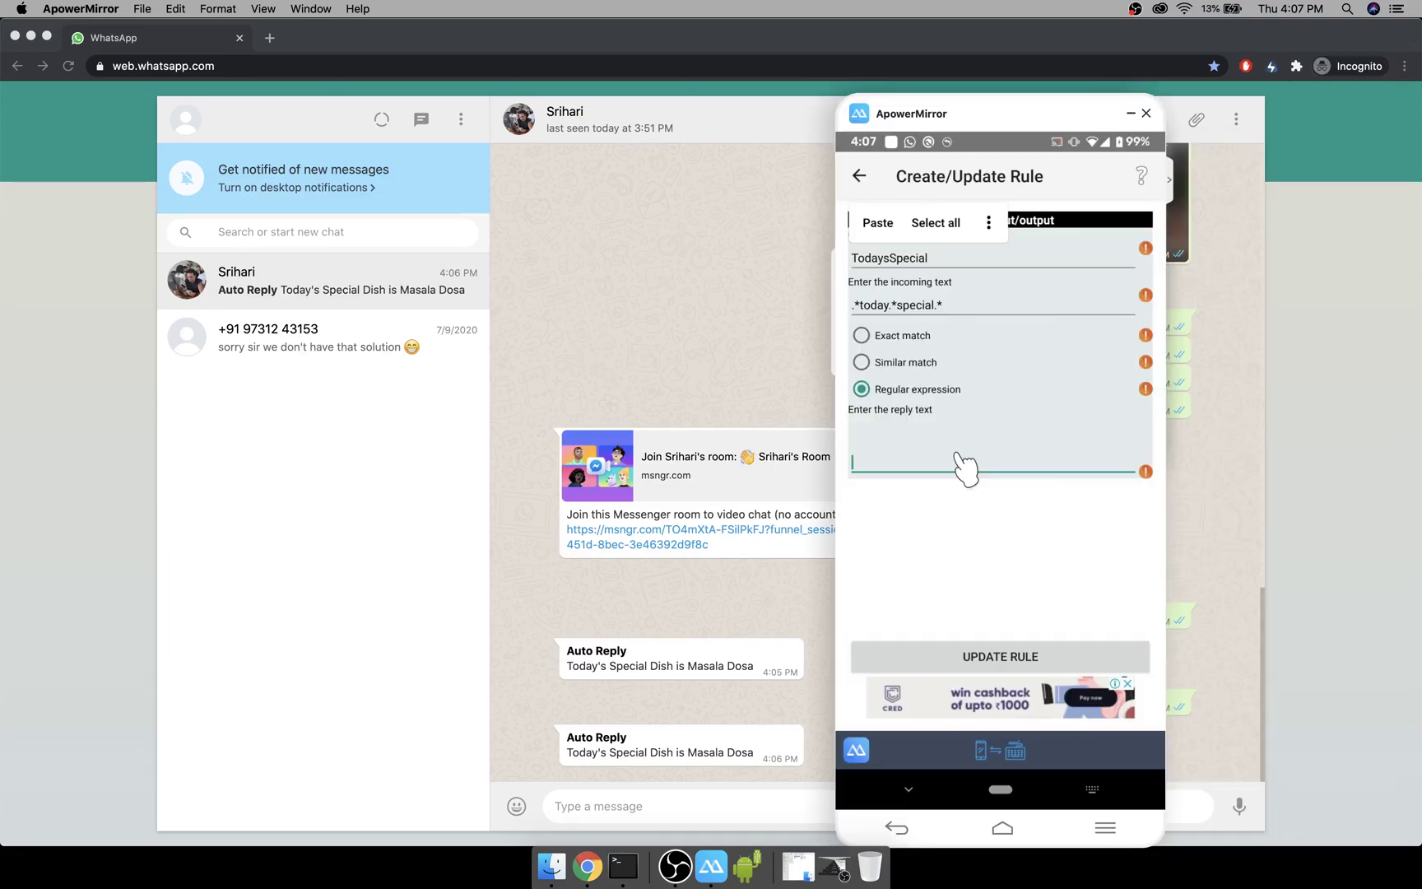
left_click_drag(965, 115, 1021, 162)
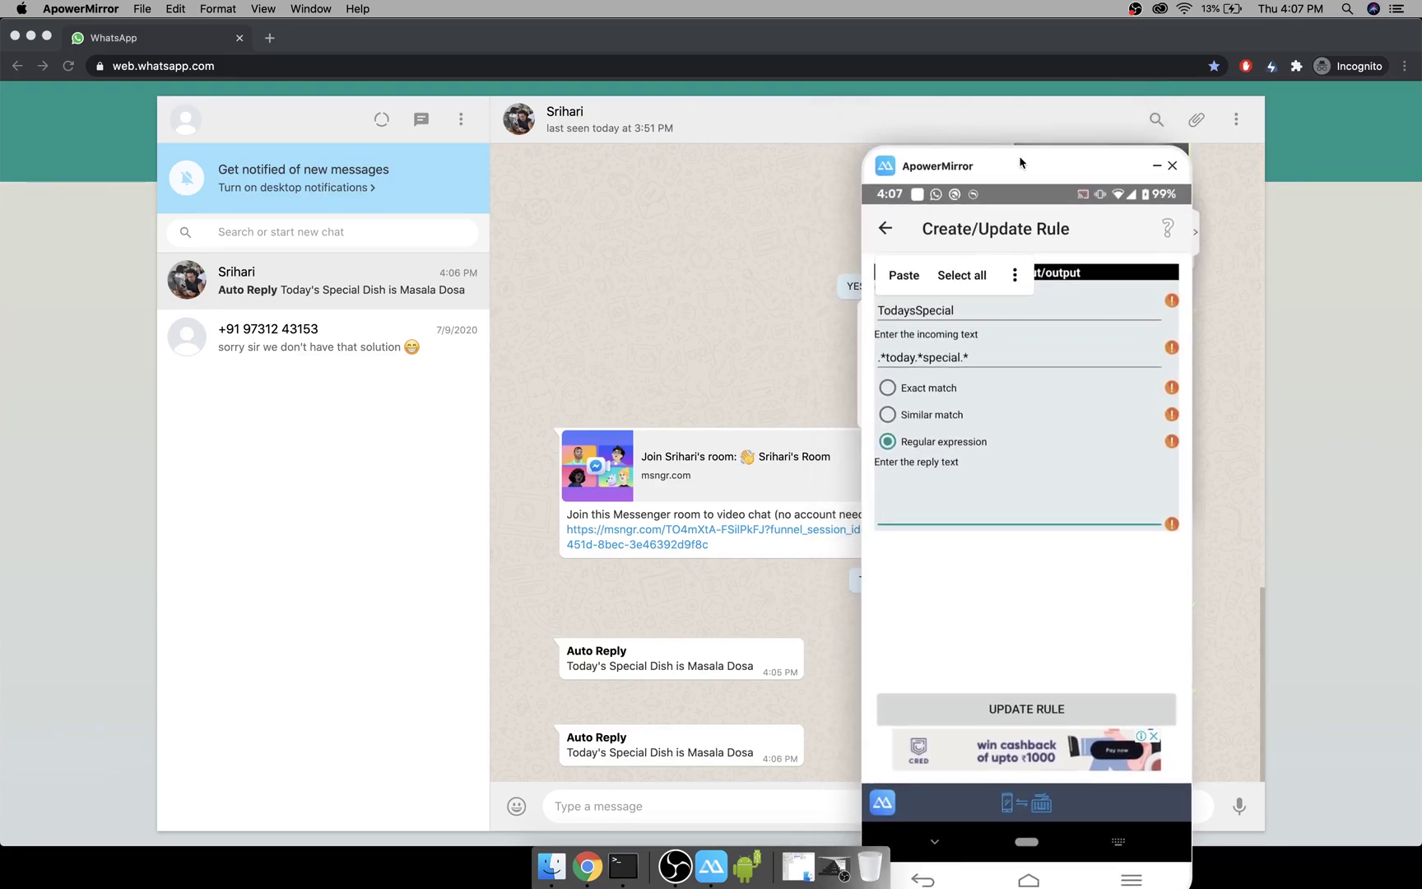